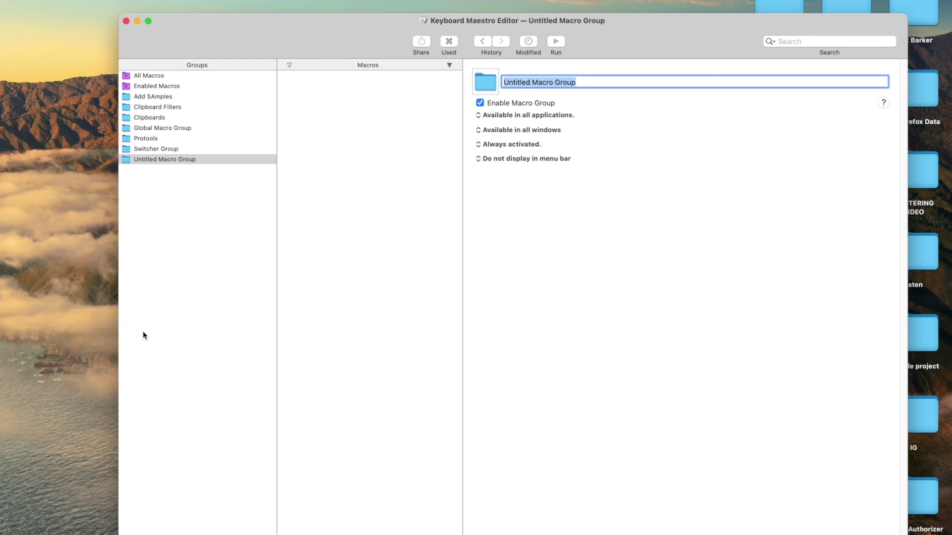
Step: Name the group 'Protools Macros' and limit it to Pro Tools through 'Available in these applications'
{"action": "type", "text": "Protools Macr"}
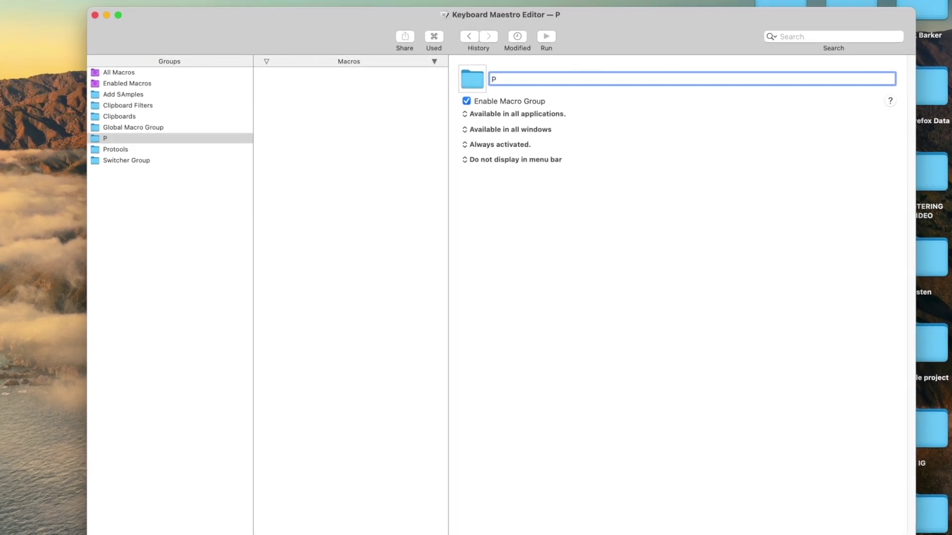
{"action": "type", "text": "os"}
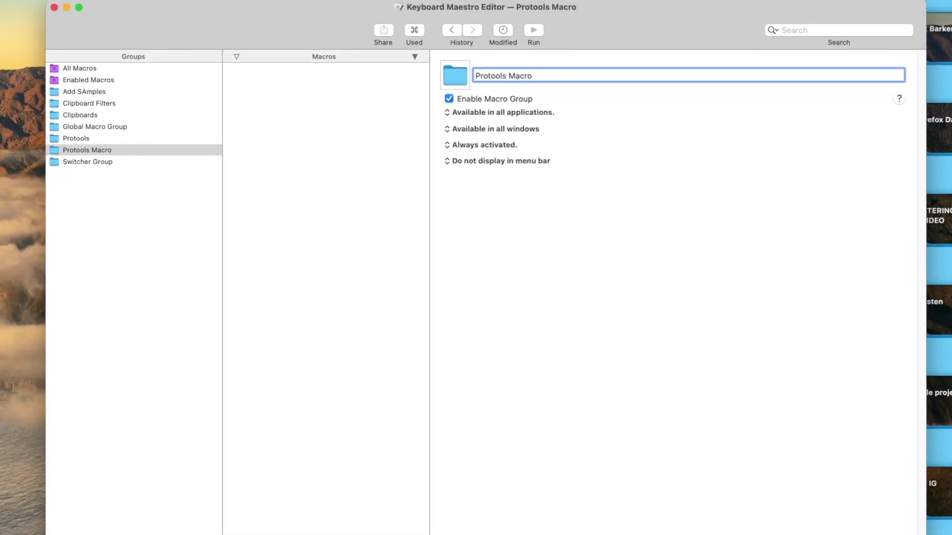
{"action": "key", "text": "Return"}
{"action": "left_click", "coordinate": [458, 113]}
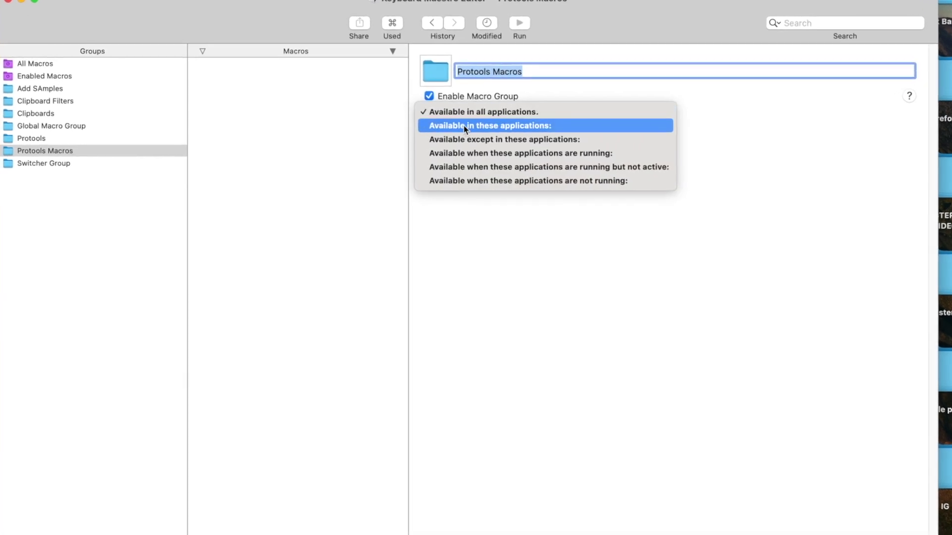
{"action": "left_click", "coordinate": [468, 125]}
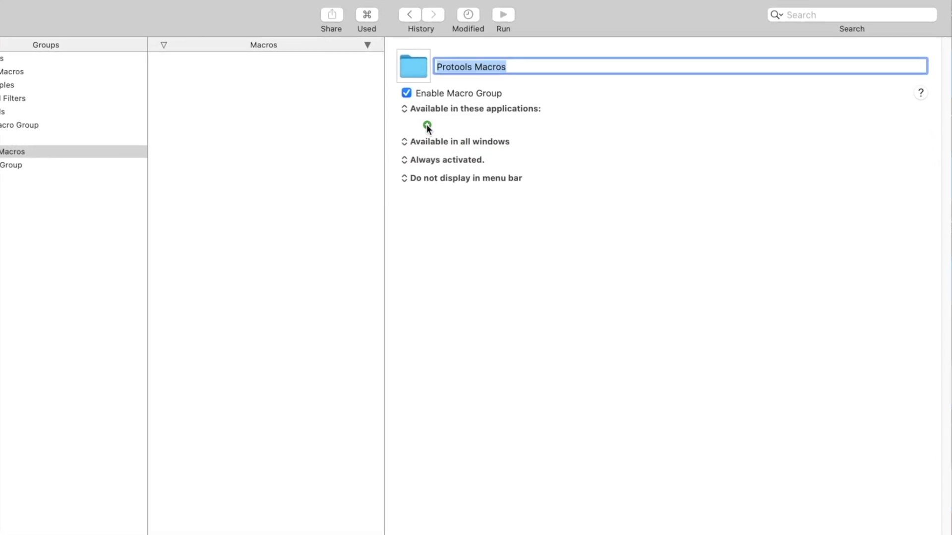
{"action": "left_click", "coordinate": [433, 126]}
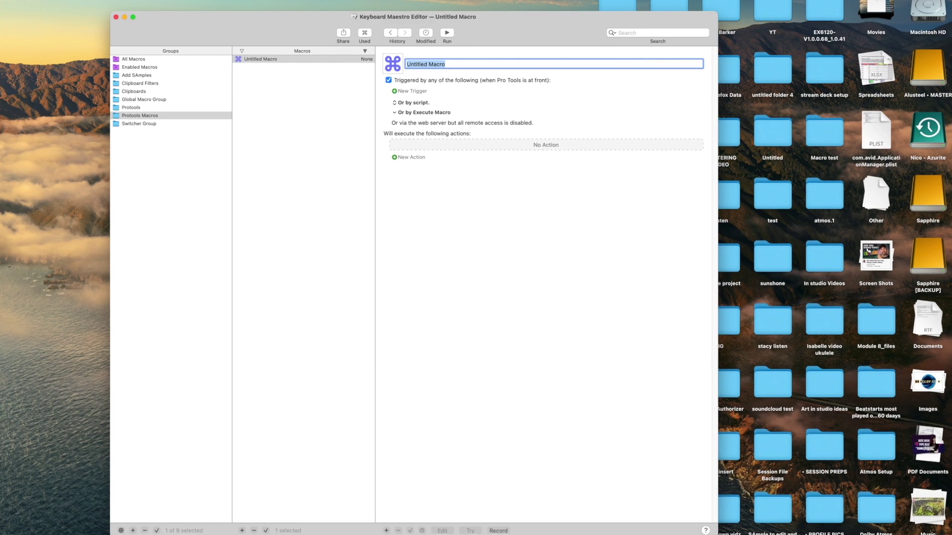
Step: Name the macro 'Input Monitor' and give it a USB Device Key Trigger on a Stream Deck key
{"action": "type", "text": "Input Monitor"}
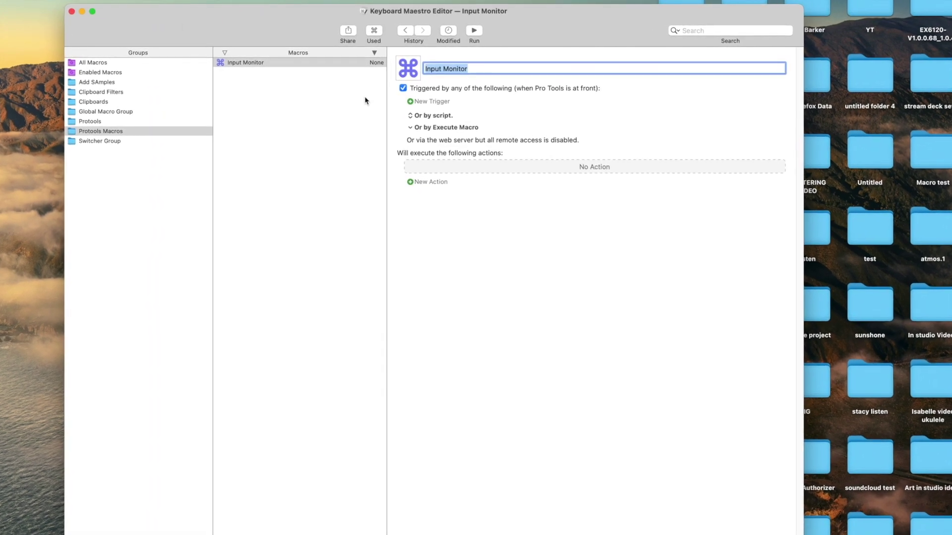
{"action": "left_click", "coordinate": [431, 103]}
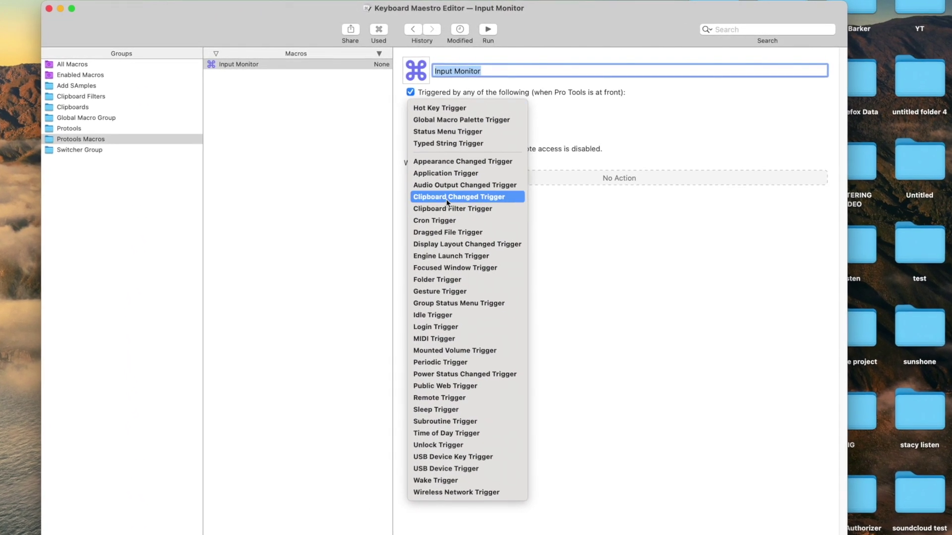
{"action": "left_click", "coordinate": [463, 466]}
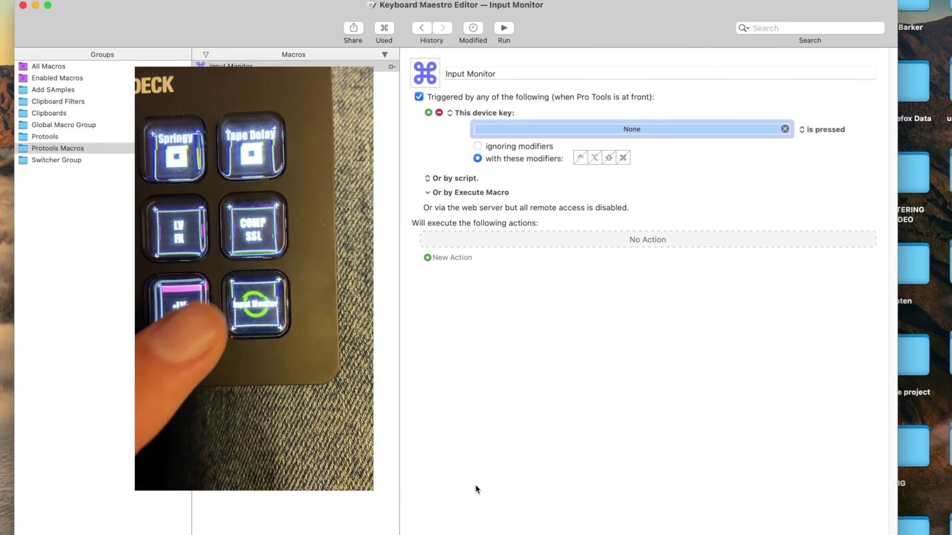
{"action": "left_click", "coordinate": [643, 131]}
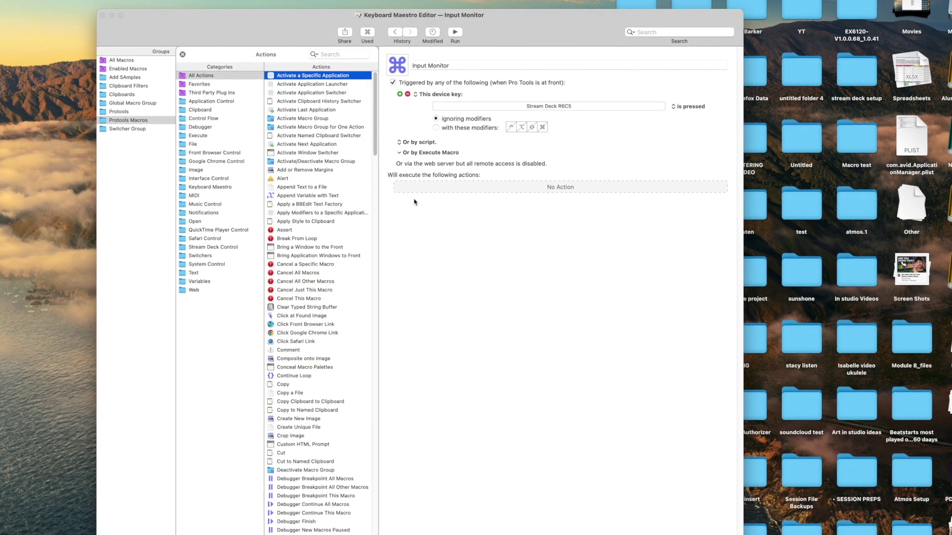
Step: Add a 'Type a Keystroke' action to the Input Monitor macro via the 'keystr' action search
{"action": "type", "text": "keystr"}
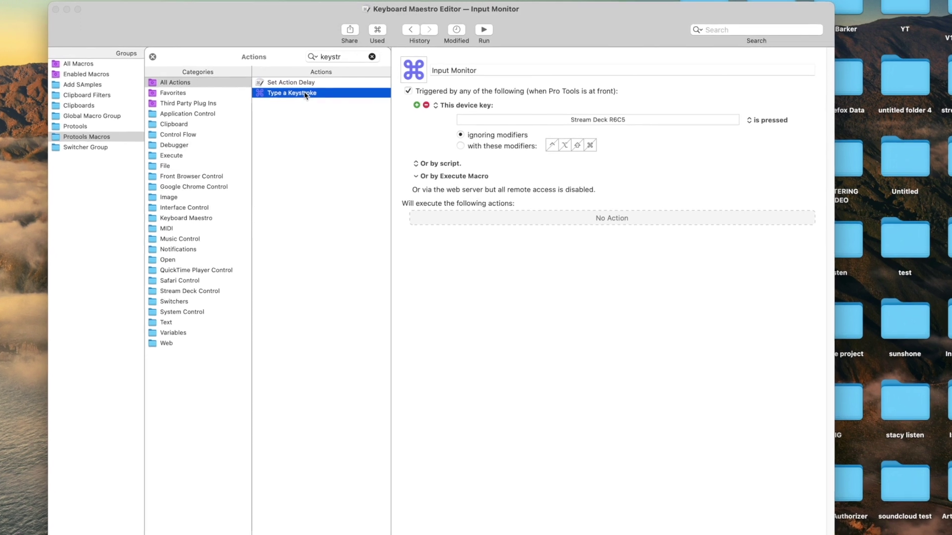
{"action": "double_click", "coordinate": [305, 95]}
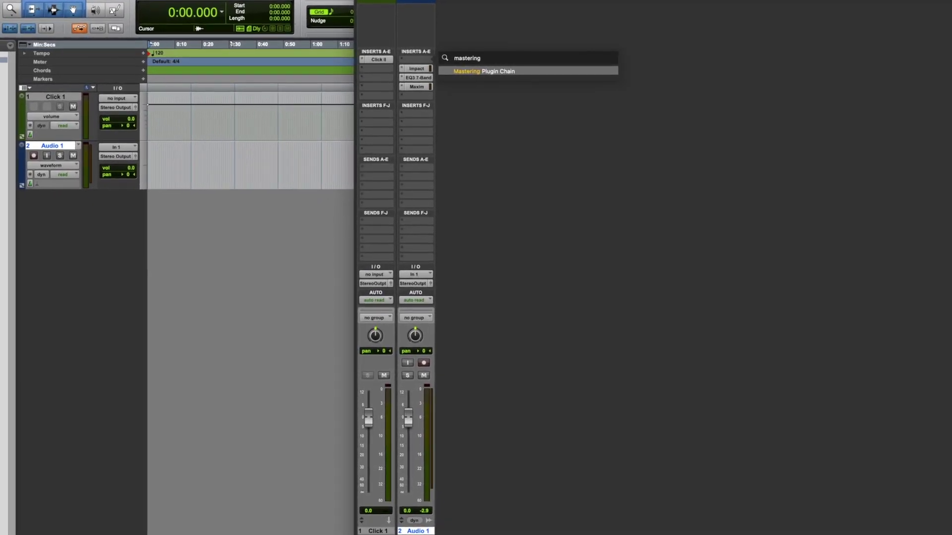
Step: Load Mastering Plugin Chain on Audio 1 and confirm Change to replace the existing inserts
{"action": "key", "text": "Return"}
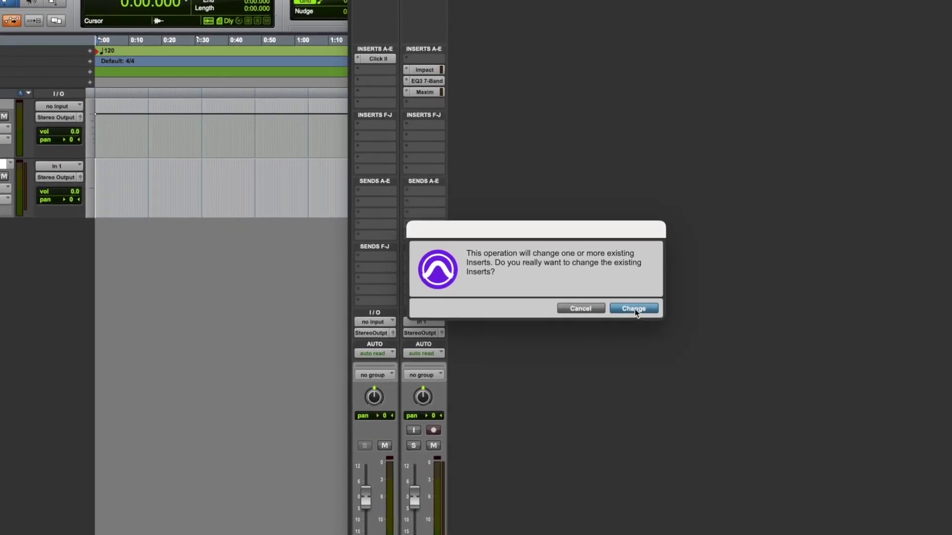
{"action": "left_click", "coordinate": [628, 305]}
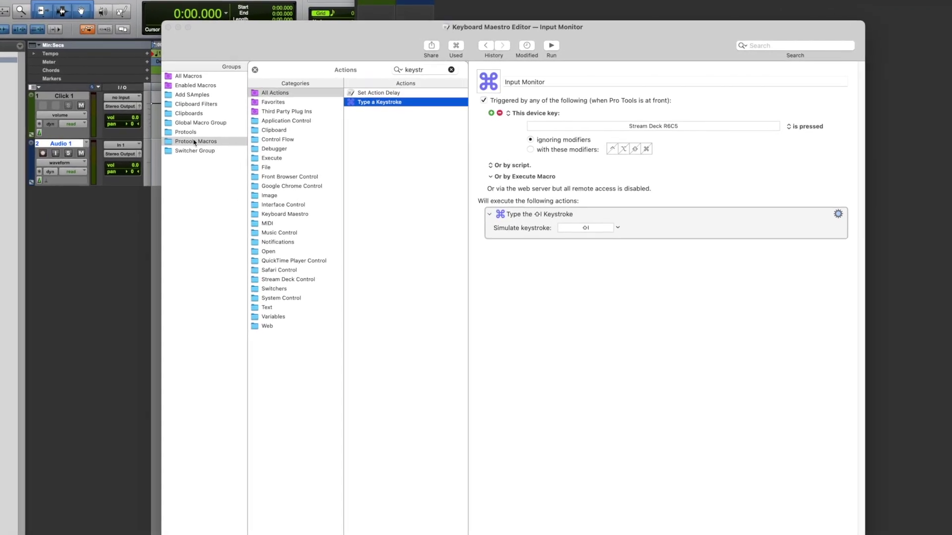
Step: Create the 'Mastering Plugin' macro in Protools Macros, fix its capitalisation, and add a USB Device Key Trigger
{"action": "left_click", "coordinate": [166, 154]}
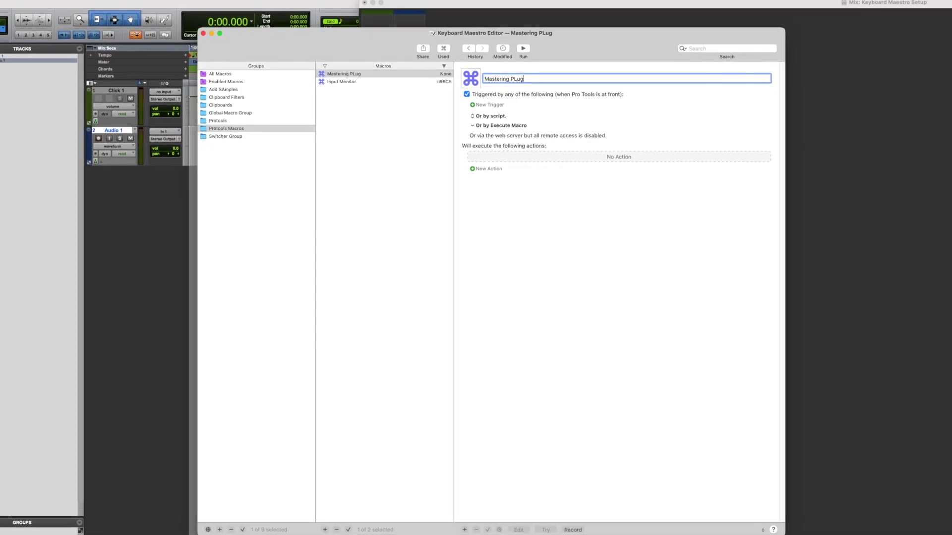
{"action": "left_click", "coordinate": [520, 80]}
{"action": "key", "text": "BackSpace"}
{"action": "type", "text": "lugin"}
{"action": "left_click", "coordinate": [489, 105]}
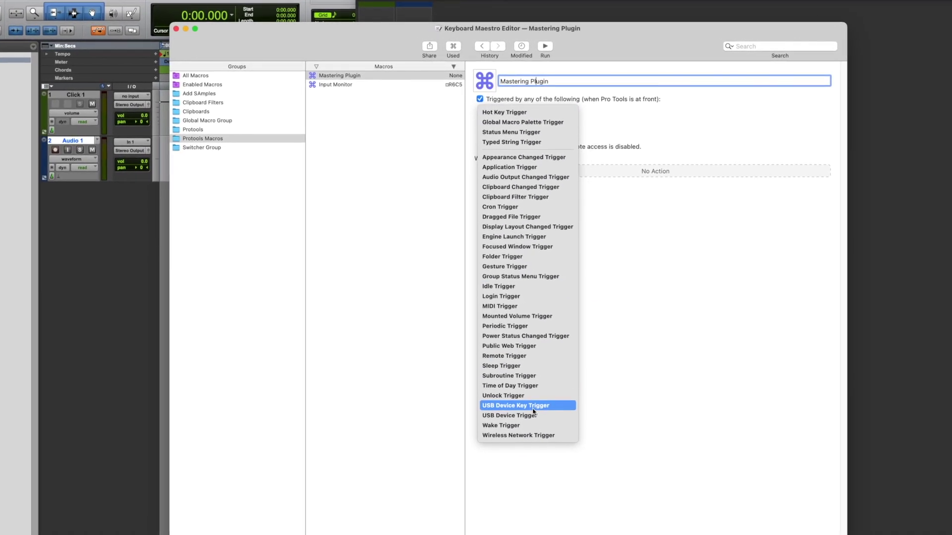
{"action": "left_click", "coordinate": [537, 413]}
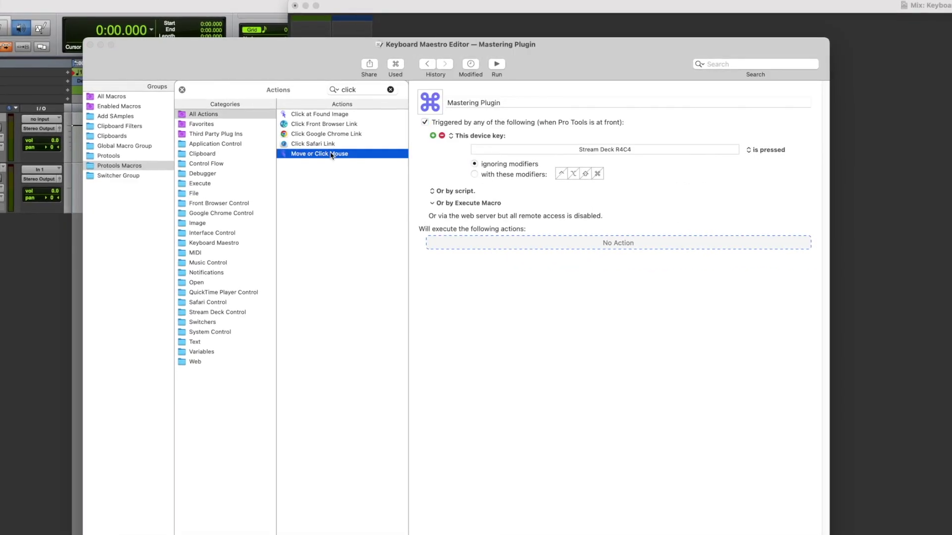
Step: Add a Move or Click Mouse action that clicks relative to the current mouse location
{"action": "double_click", "coordinate": [331, 155]}
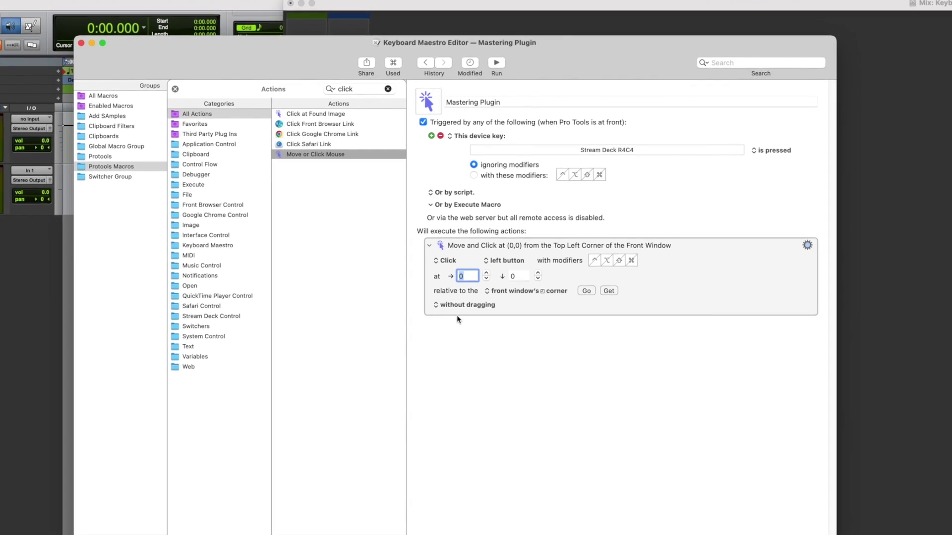
{"action": "left_click", "coordinate": [488, 297]}
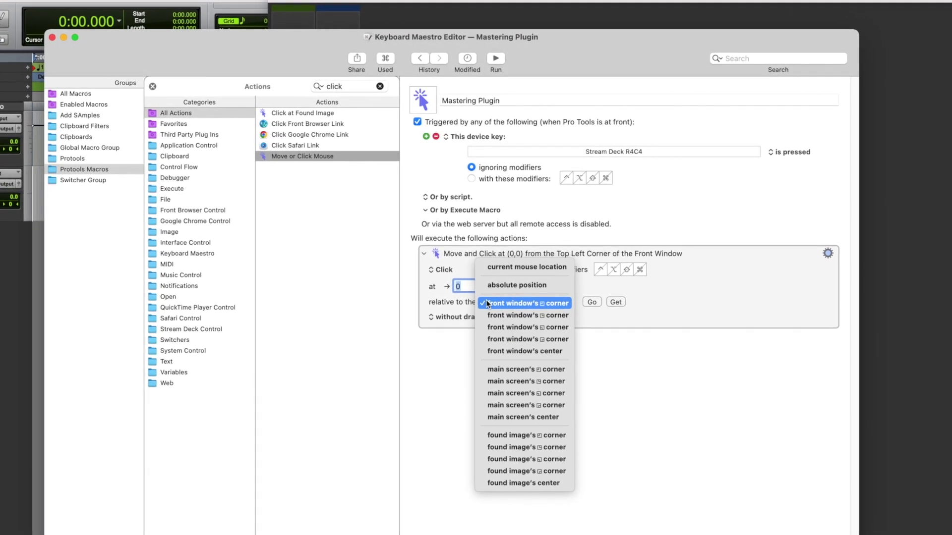
{"action": "left_click", "coordinate": [515, 266]}
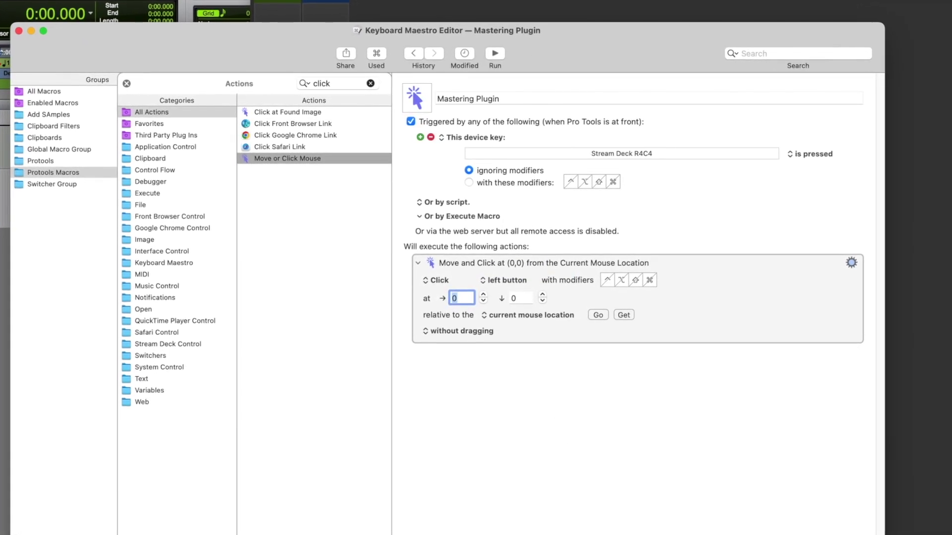
{"action": "double_click", "coordinate": [333, 82]}
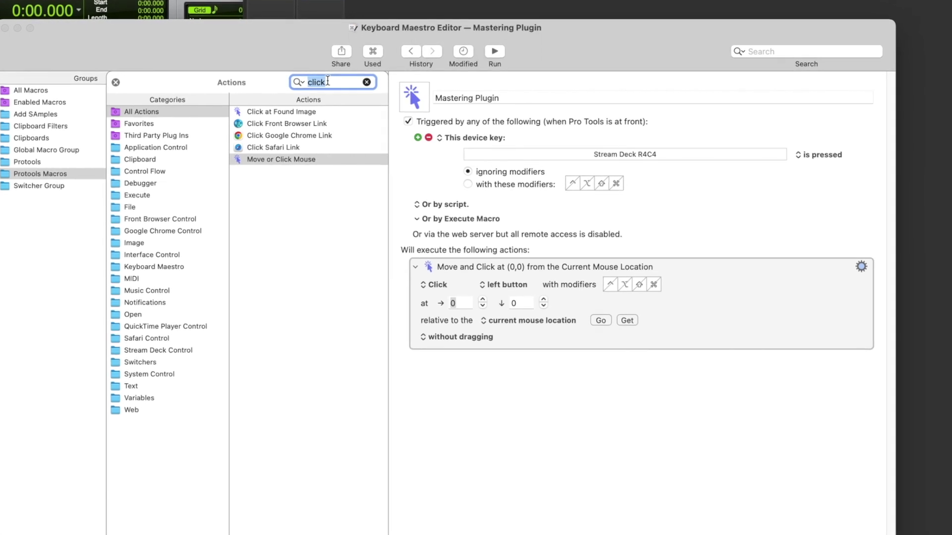
{"action": "type", "text": "key"}
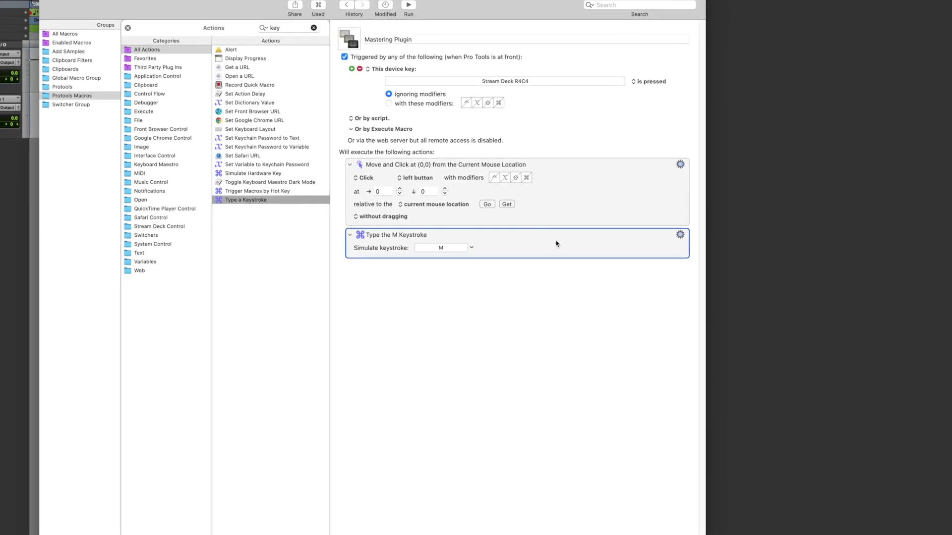
Step: Add duplicated keystroke actions typing S, T, E, R, I, N, G, with a final copy set to Return
{"action": "left_click_drag", "start_coordinate": [548, 297], "coordinate": [535, 256]}
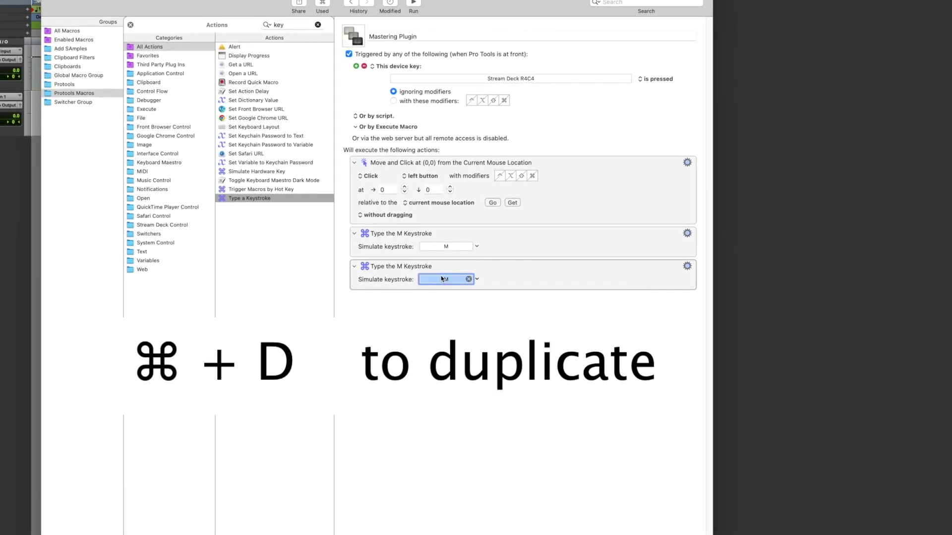
{"action": "key", "text": "super+d"}
{"action": "key", "text": "s"}
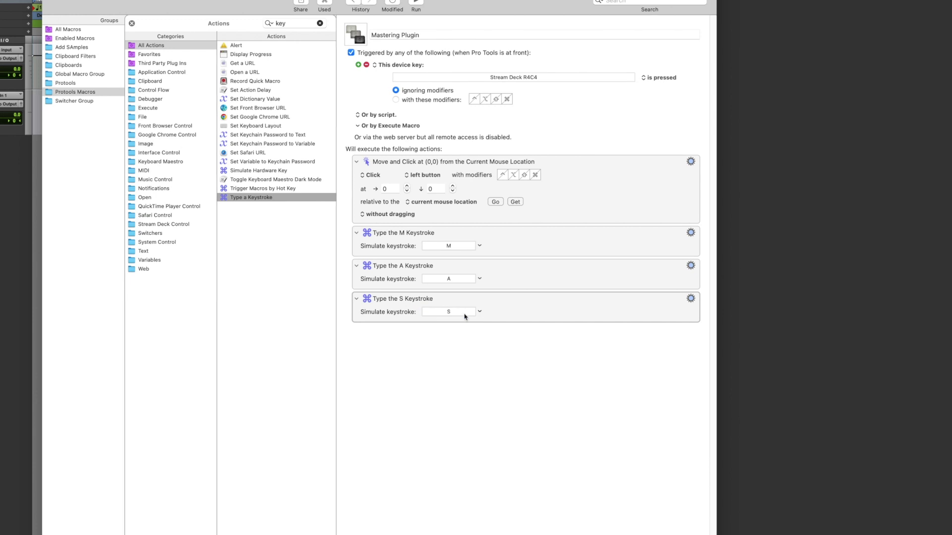
{"action": "key", "text": "super+d"}
{"action": "key", "text": "t"}
{"action": "key", "text": "super+d"}
{"action": "key", "text": "e"}
{"action": "key", "text": "super+d"}
{"action": "key", "text": "r"}
{"action": "key", "text": "super+d"}
{"action": "key", "text": "i"}
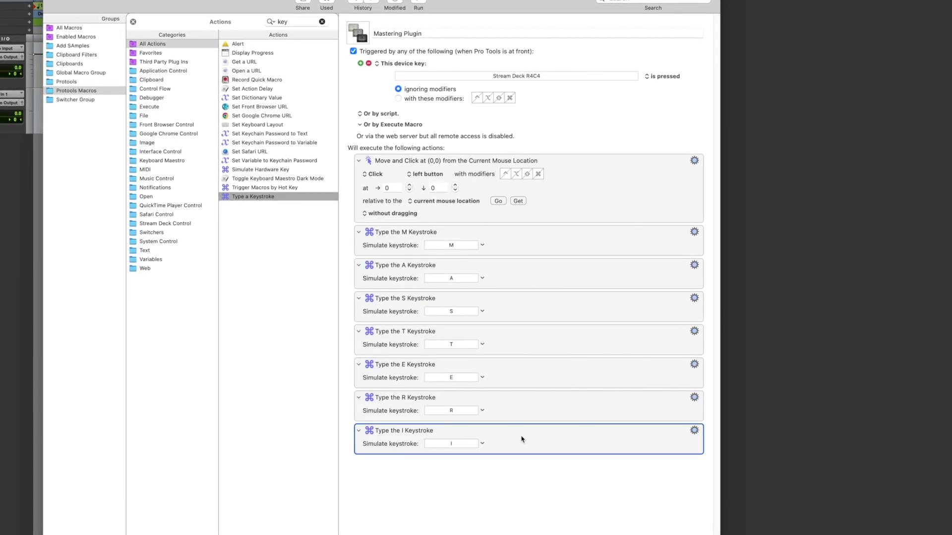
{"action": "key", "text": "super+d"}
{"action": "key", "text": "n"}
{"action": "key", "text": "super+d"}
{"action": "key", "text": "g"}
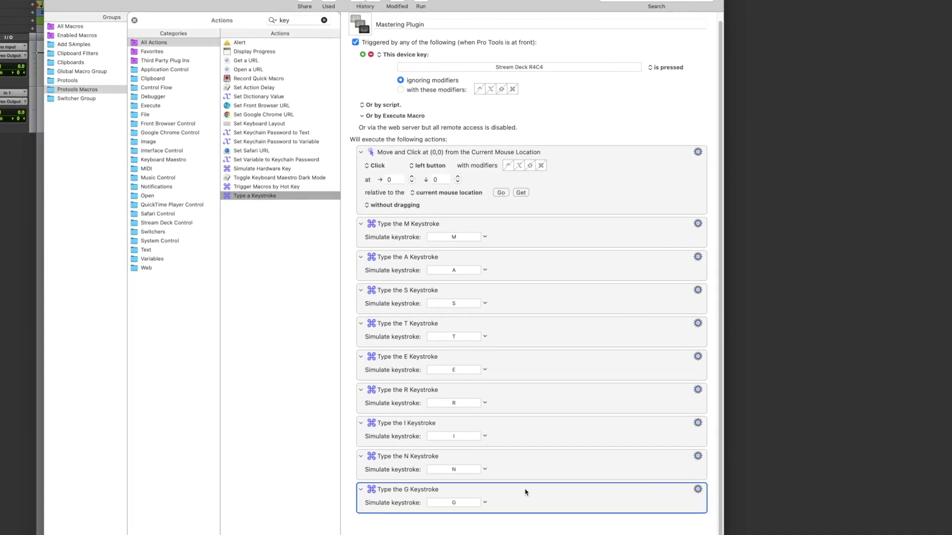
{"action": "key", "text": "super+d"}
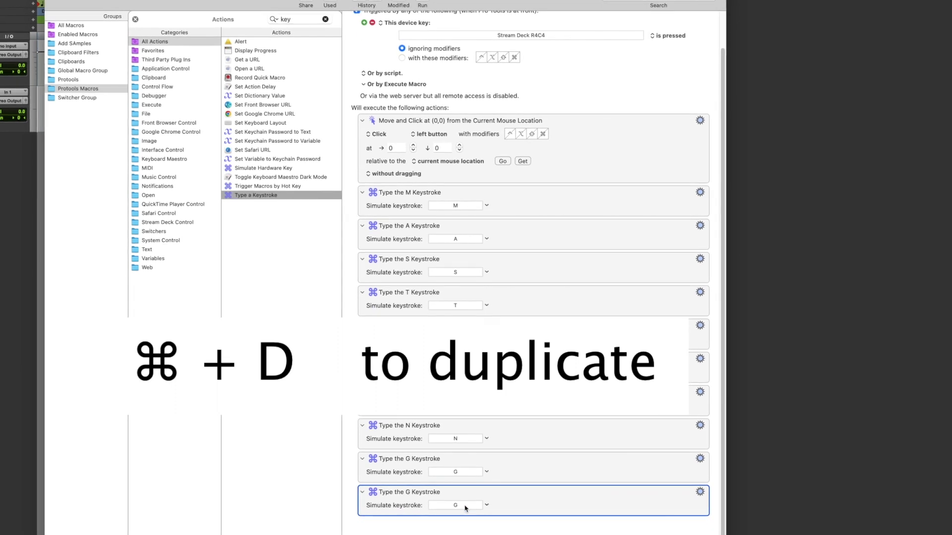
{"action": "left_click", "coordinate": [465, 505]}
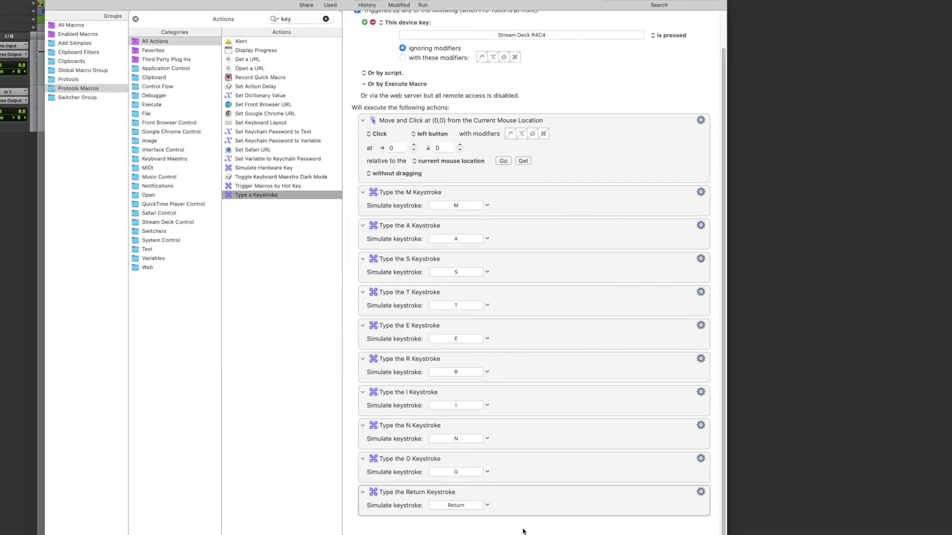